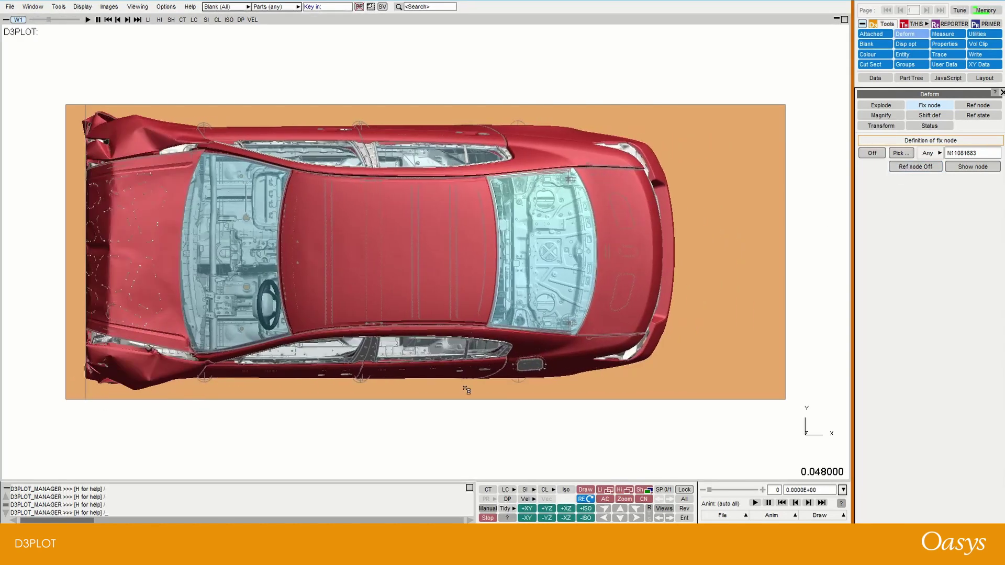
Step: Pick a node near the rear of the car's roof as the fixed node
click(900, 154)
shift+drag(479, 408, 505, 229)
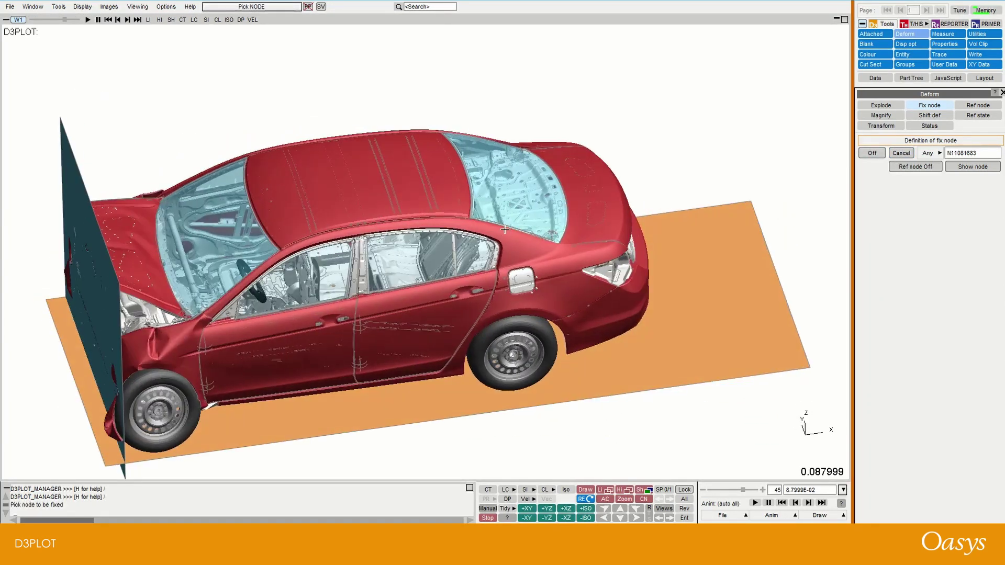
click(433, 165)
click(540, 218)
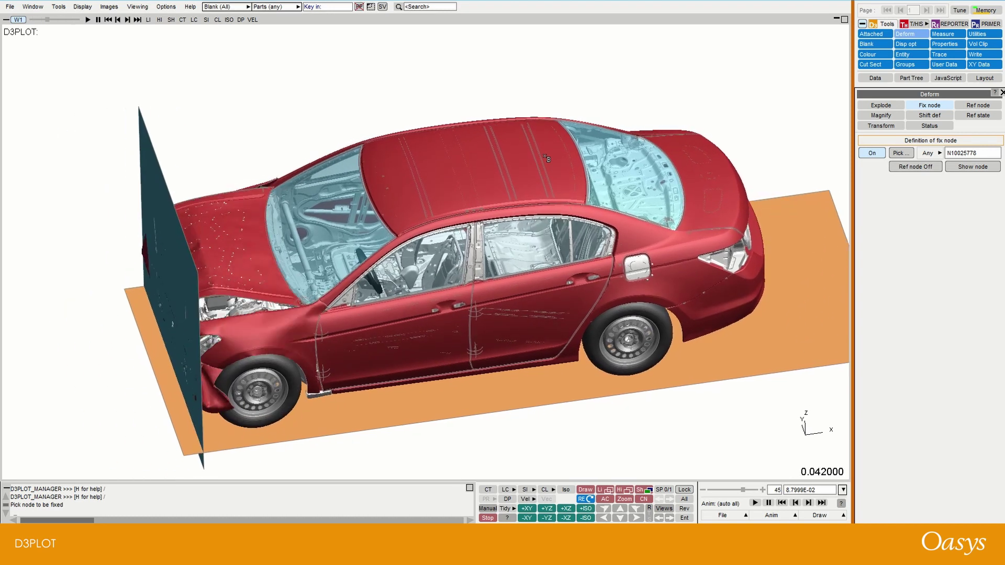
Step: Show the fixed node on the model and make it the reference node too, without recalculating user-defined data values
click(958, 167)
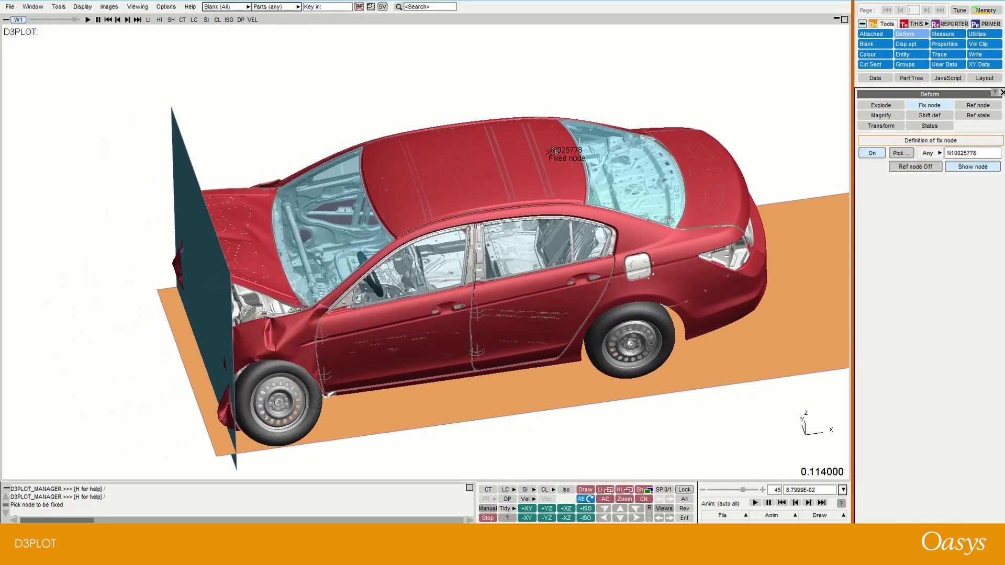
click(905, 167)
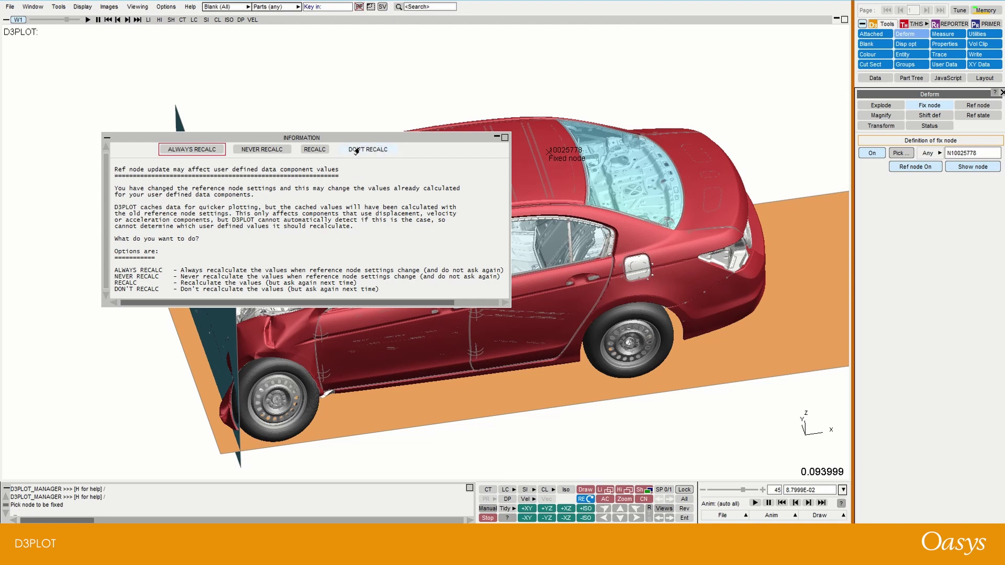
click(356, 151)
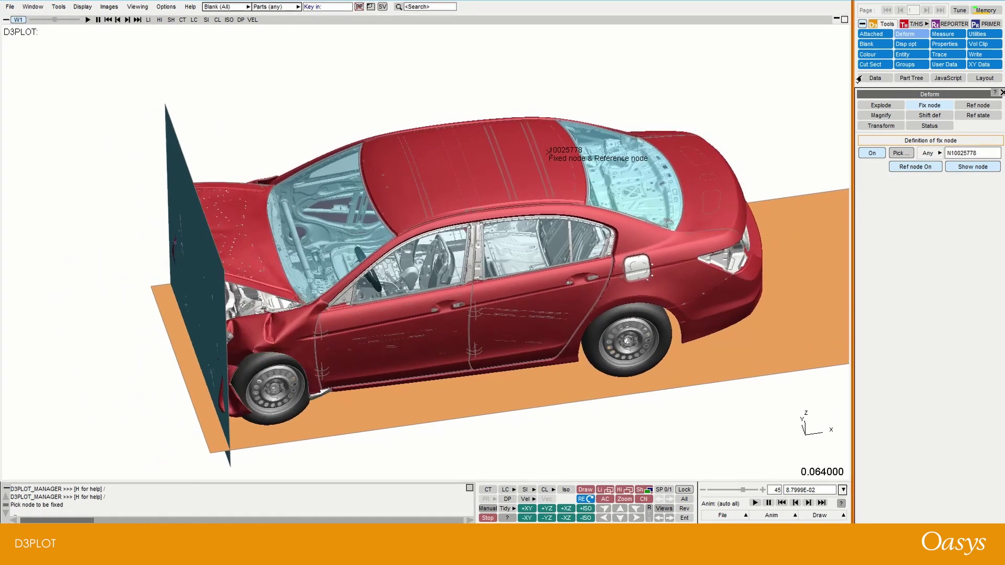
Step: Plot contours of X displacement relative to the reference node, and return the model to the shaded display
click(875, 78)
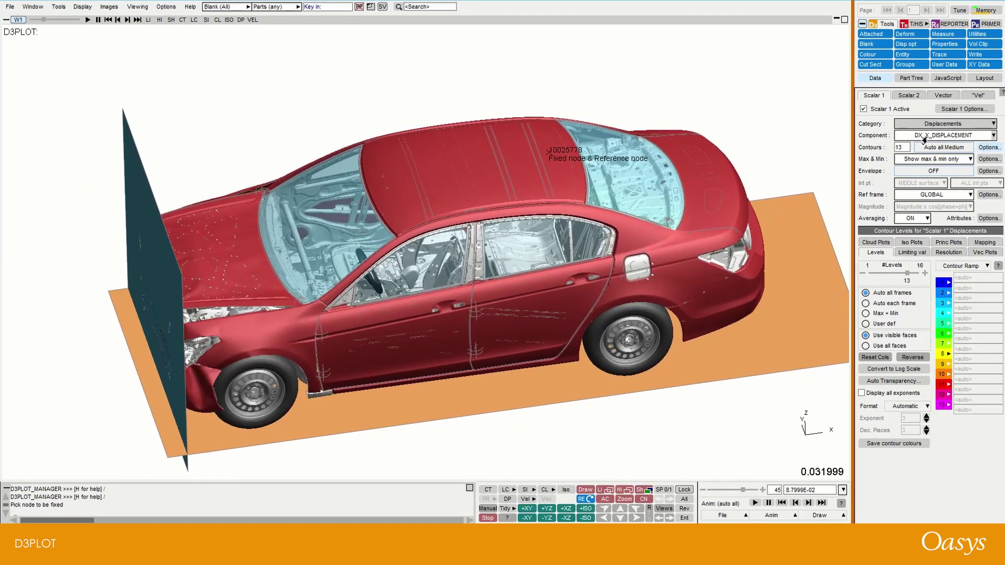
click(488, 490)
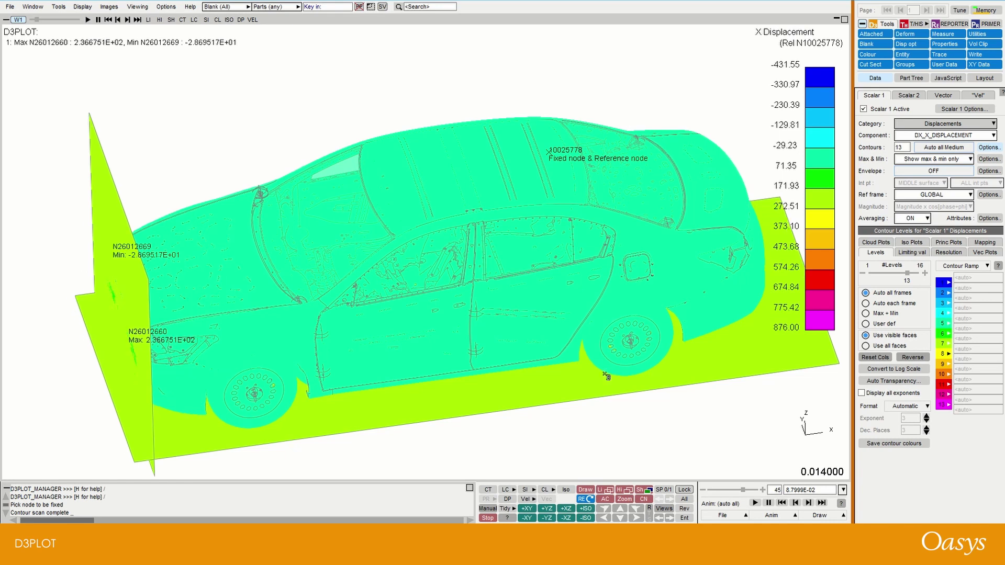
click(639, 491)
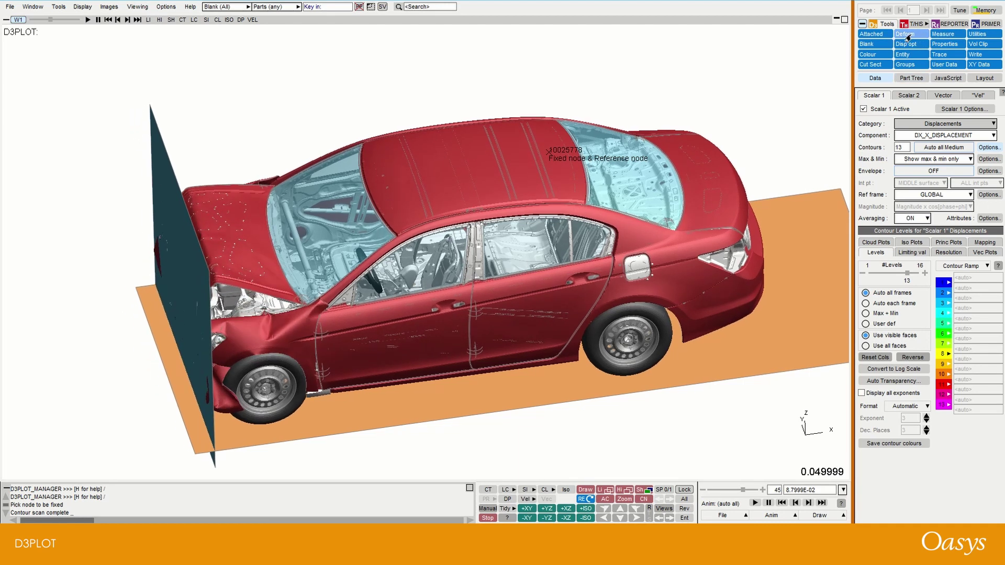
Step: Switch the deformation from fix node to shift deformed mode, accepting that fix node mode is turned off
click(908, 35)
click(929, 106)
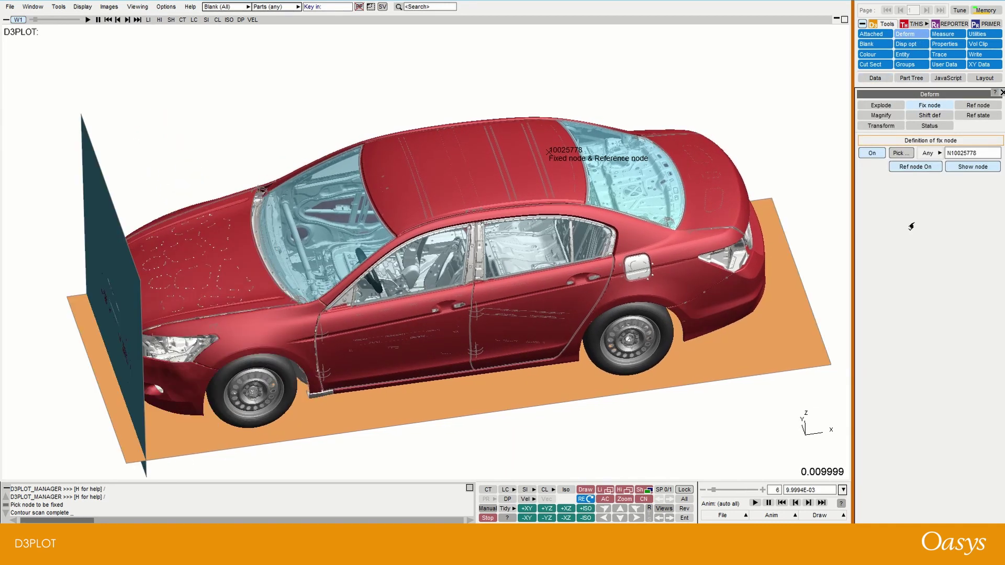
click(920, 116)
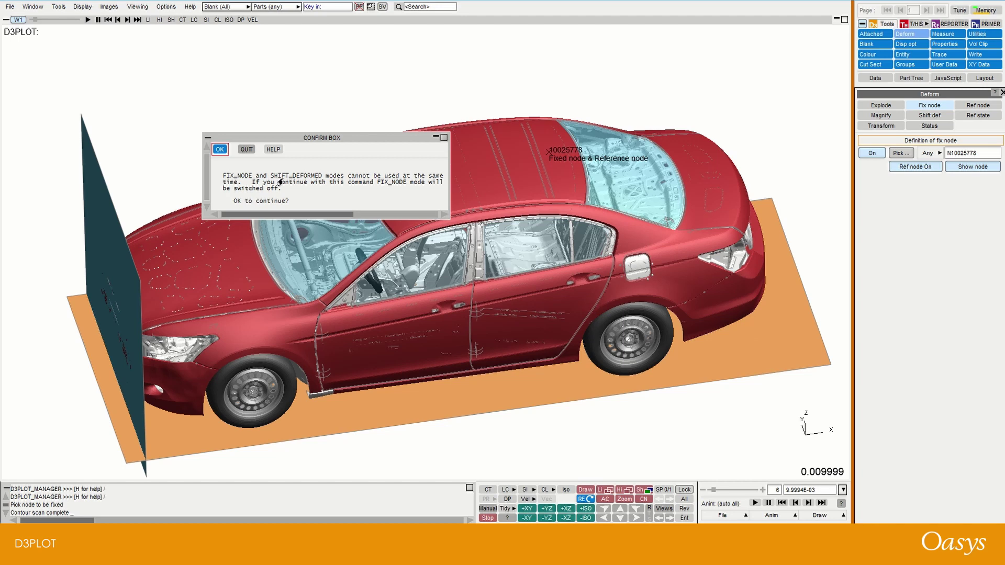
click(219, 149)
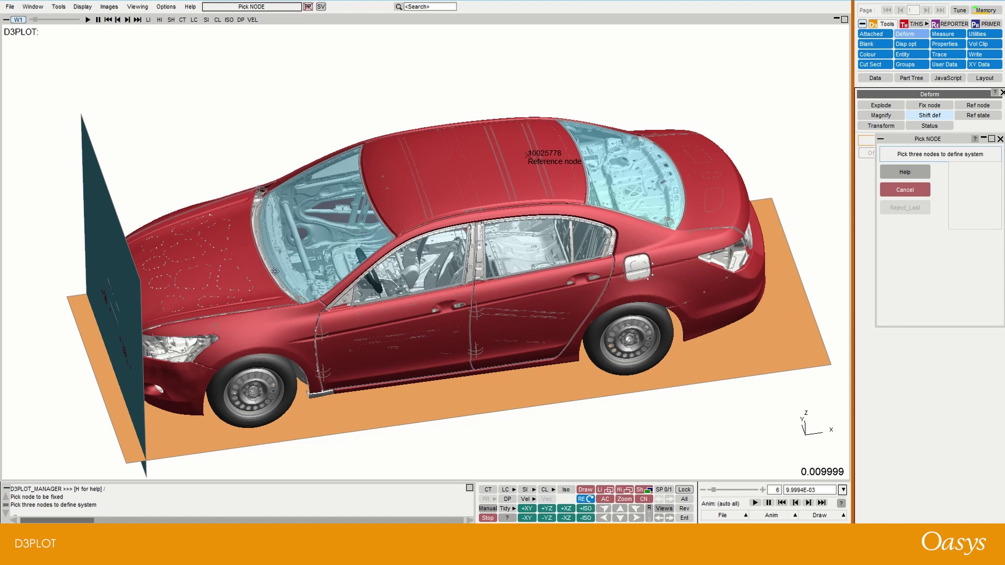
Step: Define the shift deformed system with nodes N30084328, N30080547 and N30084605 on the front wheel, and keep the nodes shown
middle_drag(275, 272, 284, 244)
shift+drag(275, 293, 230, 193)
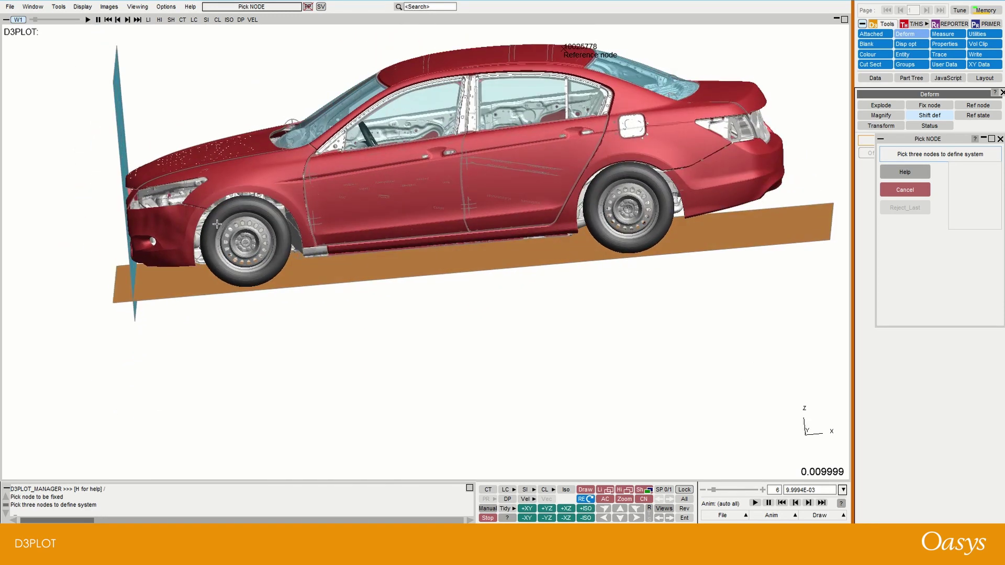
scroll(223, 230, up, 5)
scroll(223, 230, up, 6)
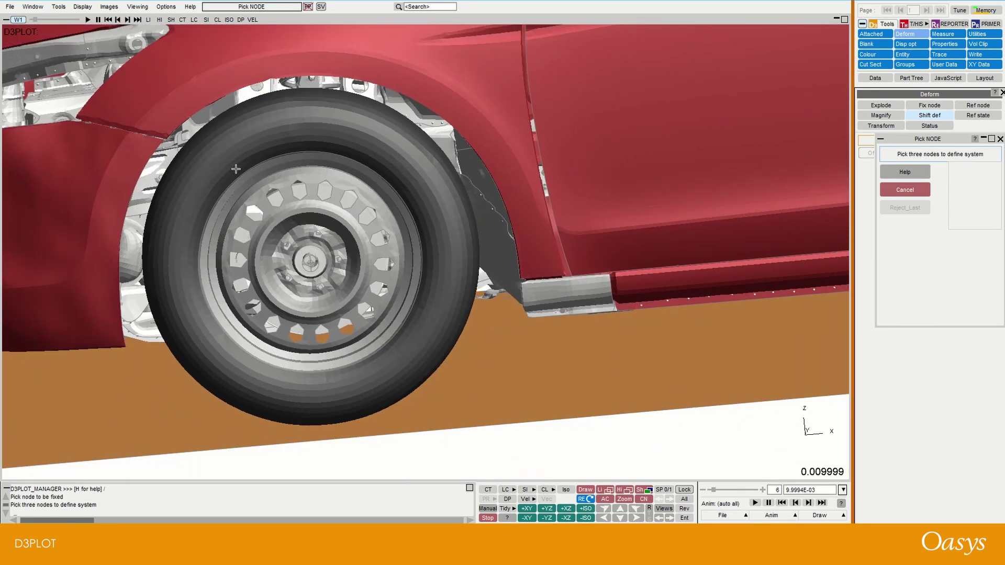
click(223, 168)
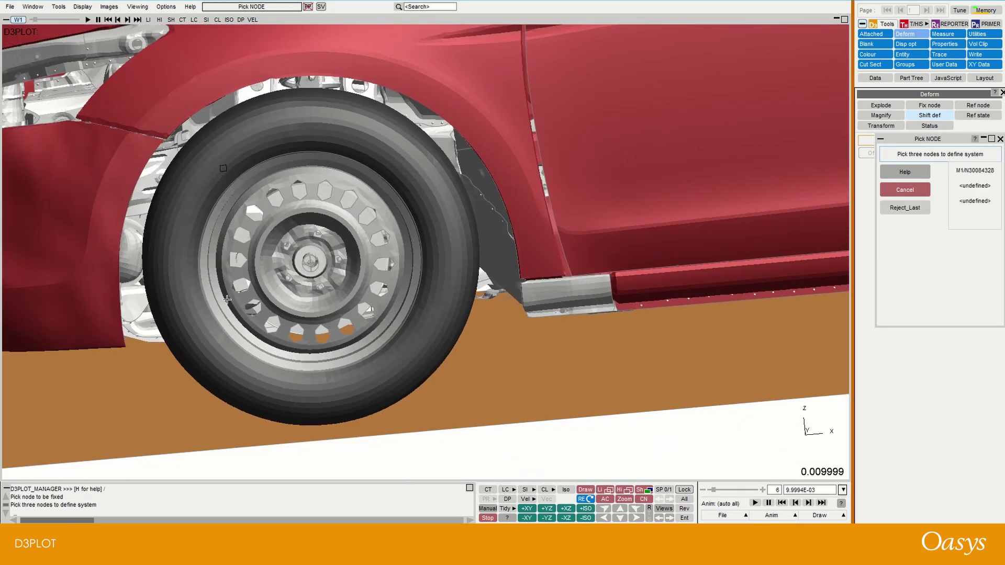
click(273, 346)
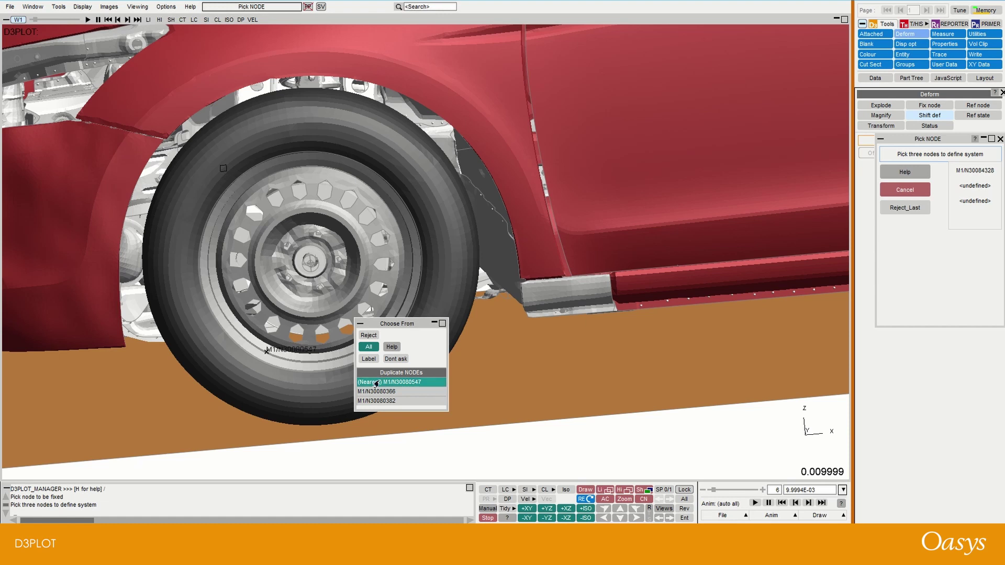
click(401, 381)
click(454, 247)
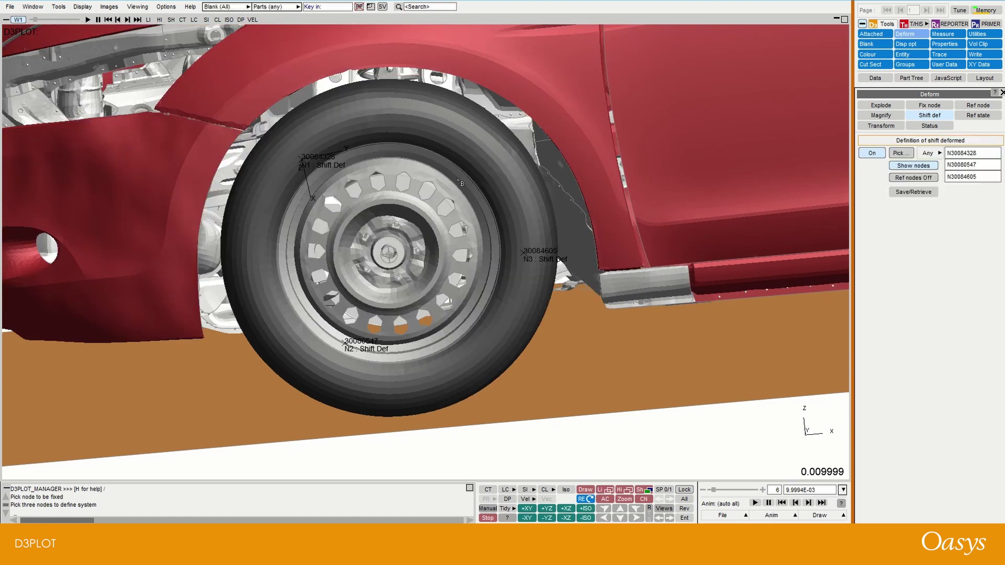
click(913, 167)
click(914, 167)
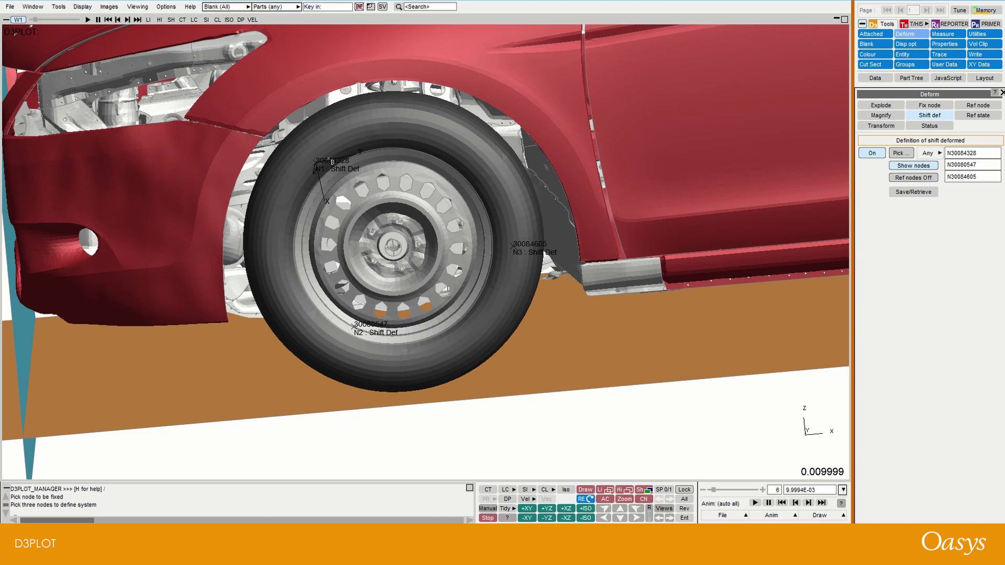
shift+drag(372, 228, 60, 151)
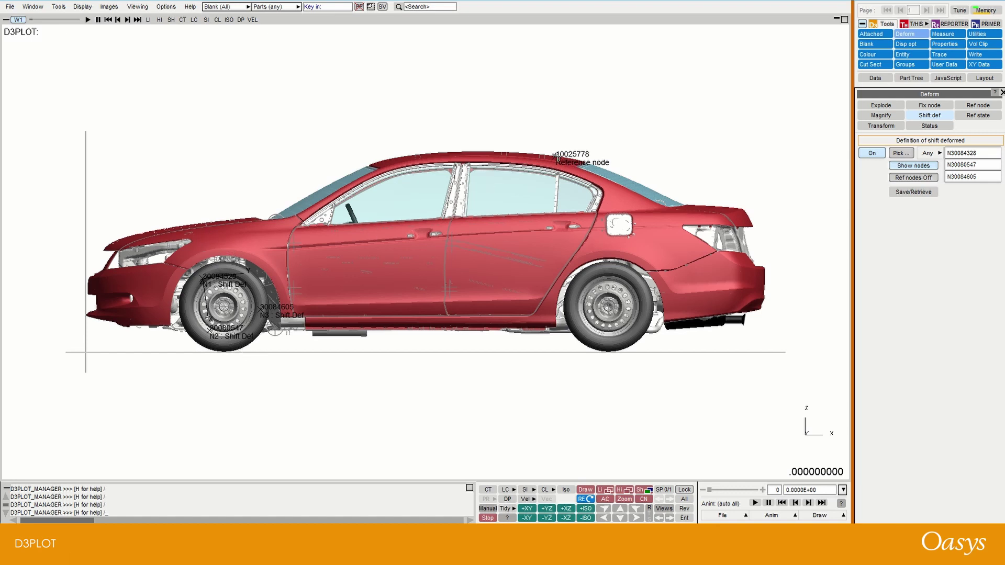
Step: Turn on the three-node reference for contouring relative displacement, without recalculating user-defined data values
click(968, 107)
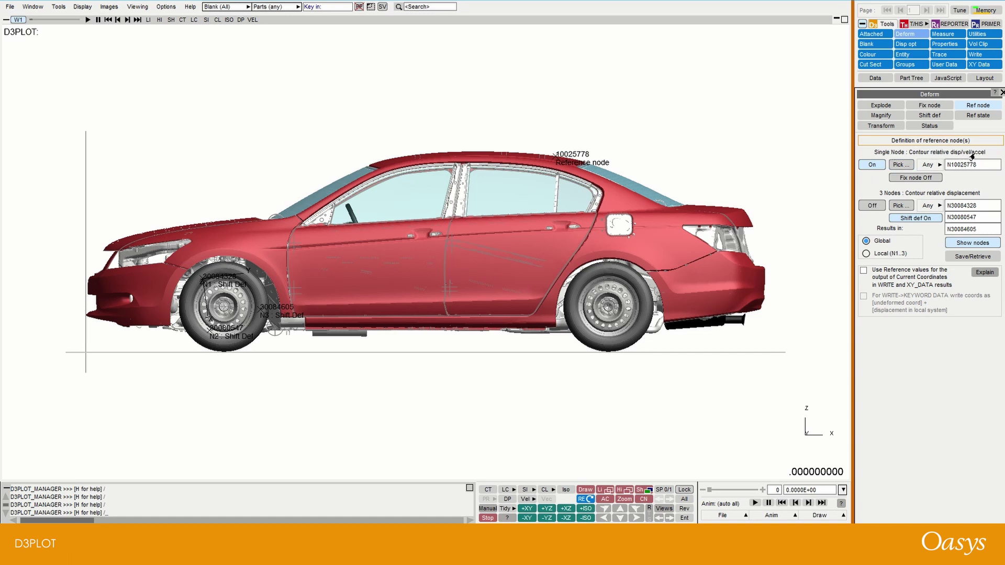
click(868, 206)
click(368, 150)
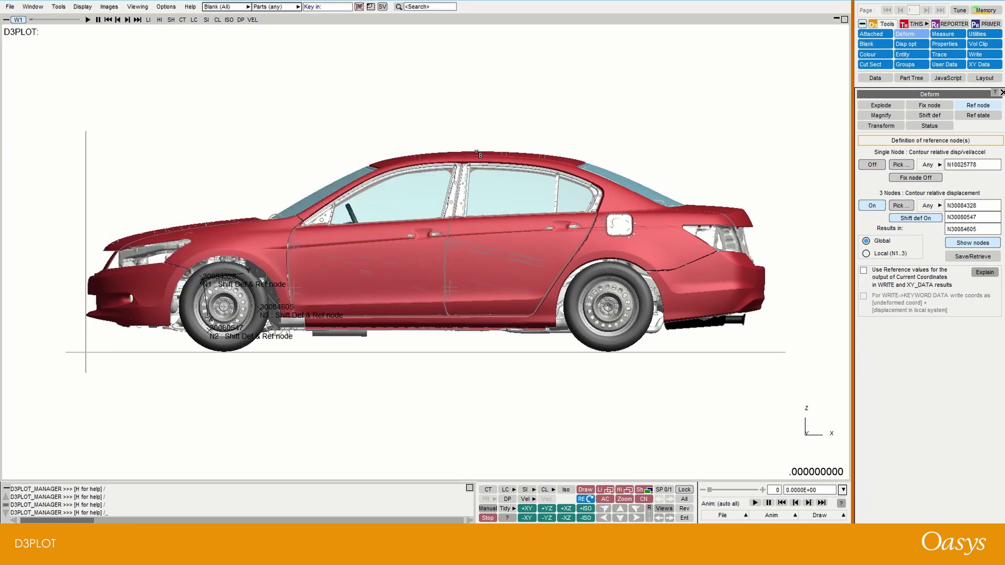
Step: Review the linked reference nodes setting in the shift deformed options and play the crash animation
click(923, 116)
click(908, 179)
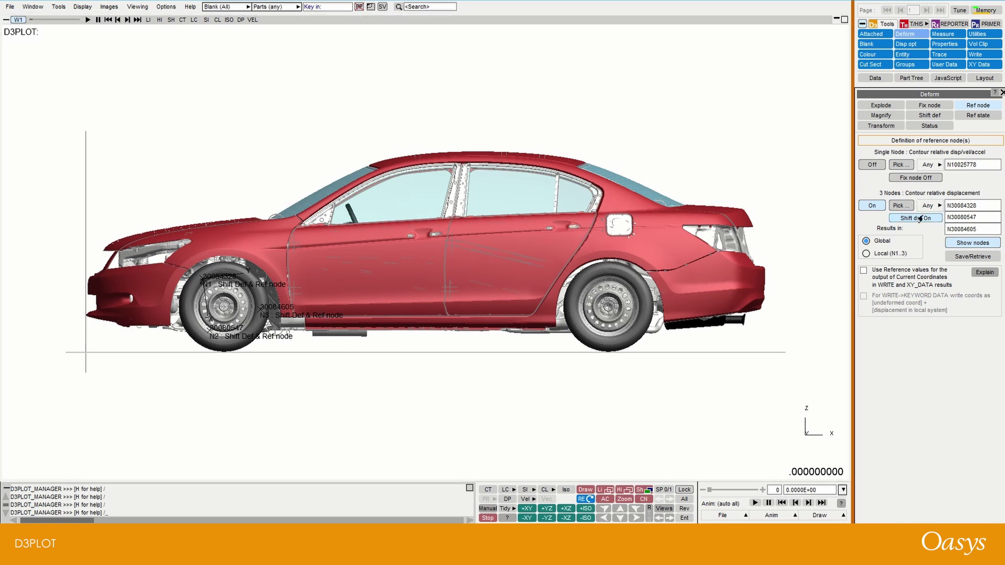
click(930, 115)
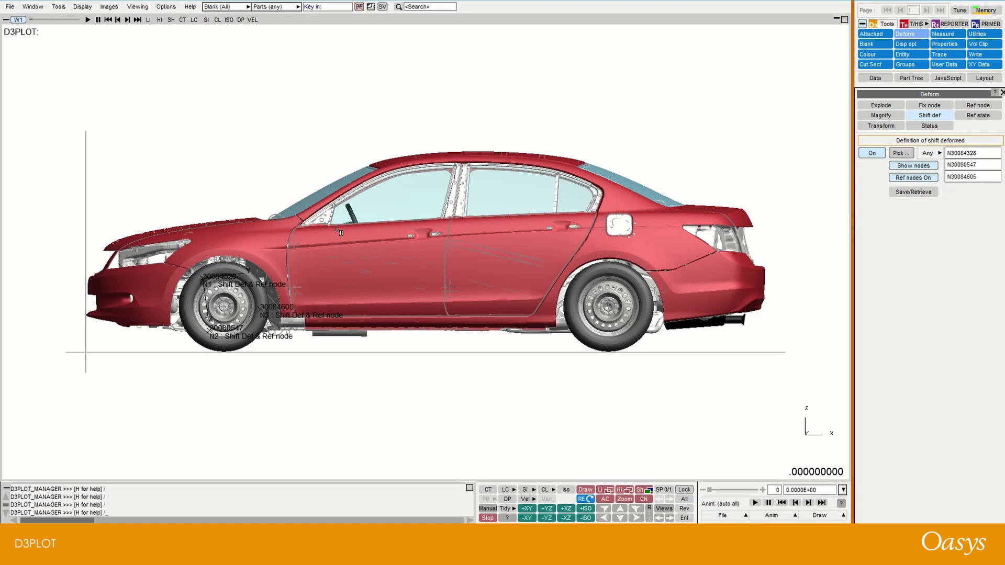
click(754, 503)
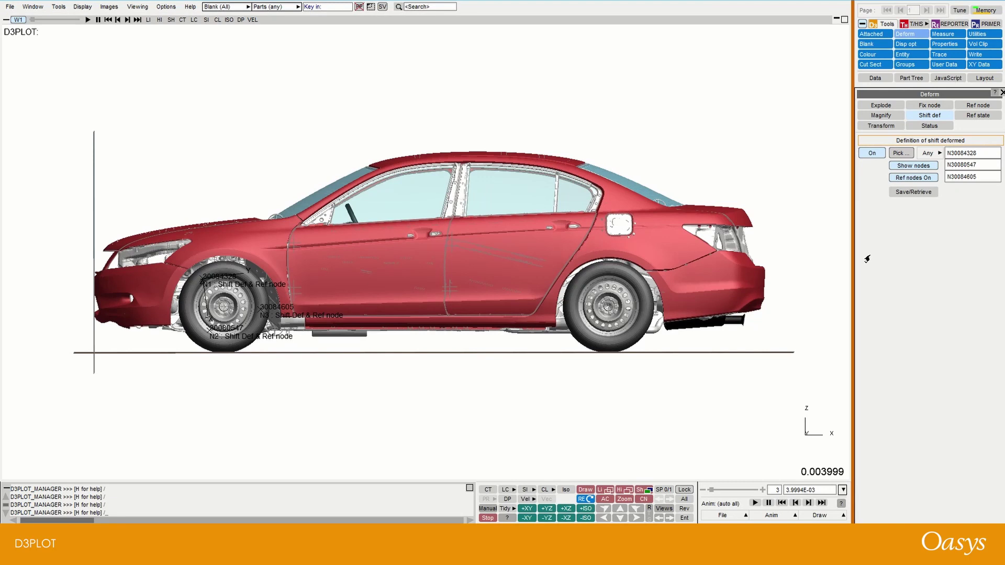
Step: Retrieve the engine center of gravity coordinate system for shift deformed without recalculating user-defined data, and play the animation
click(903, 195)
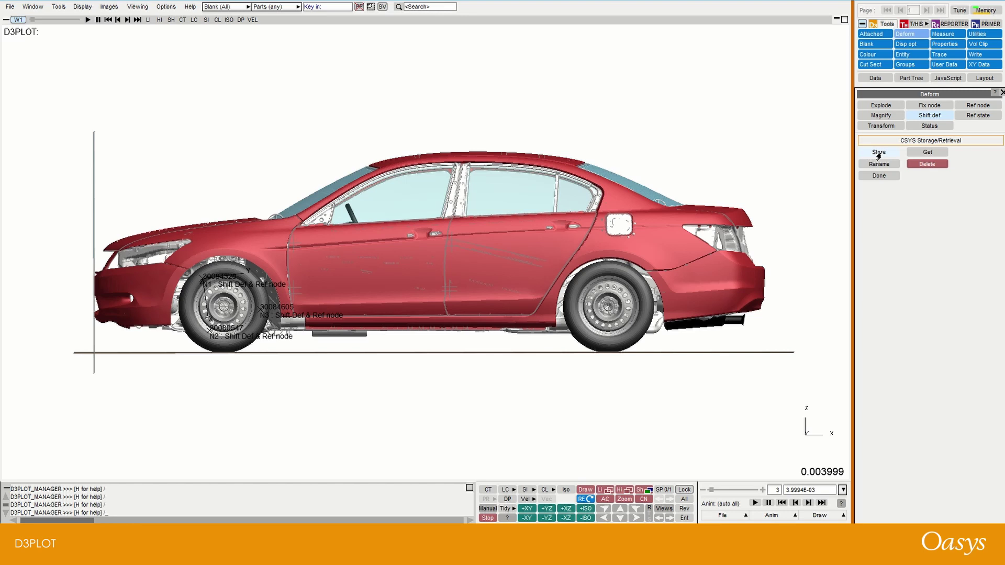
click(925, 153)
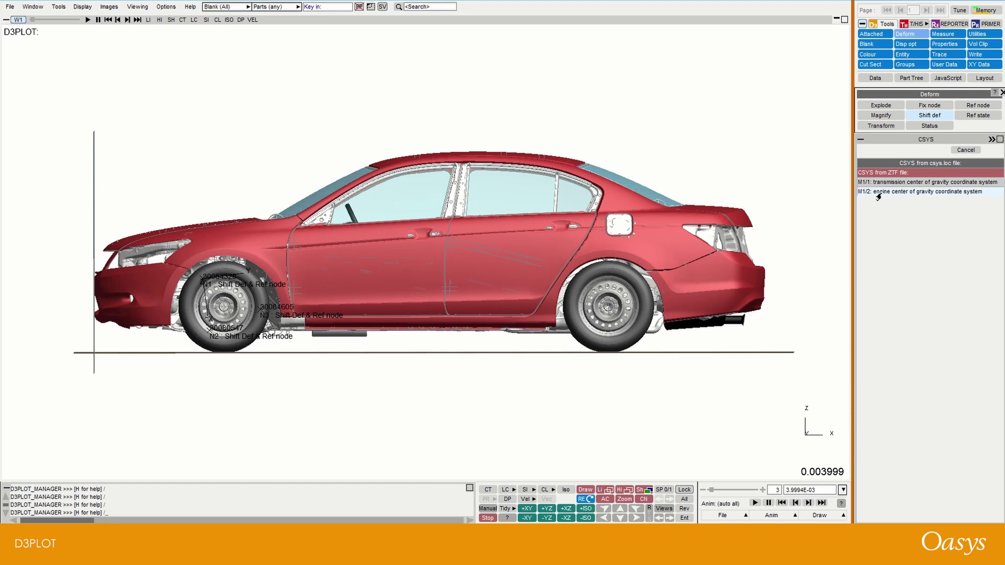
click(878, 192)
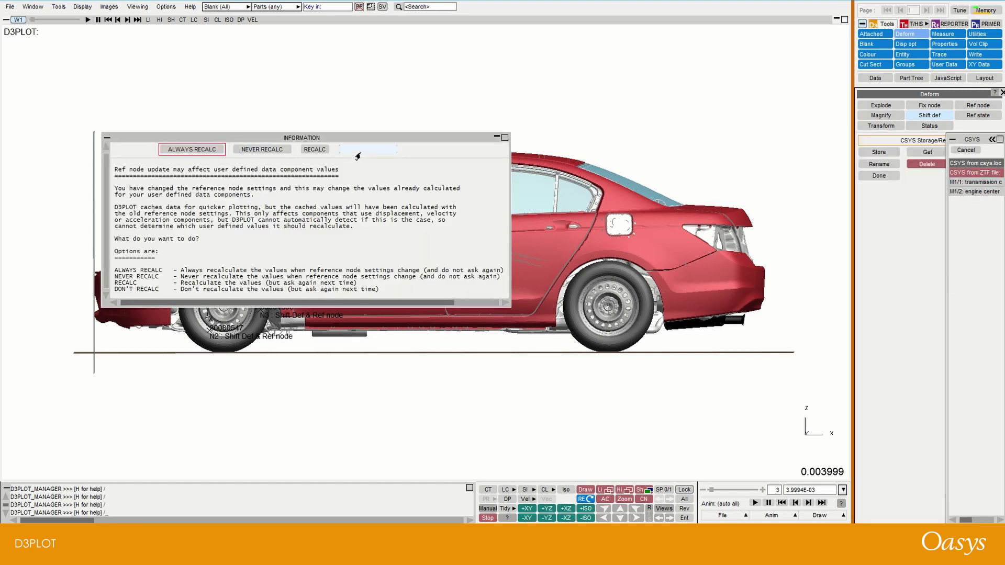
click(360, 149)
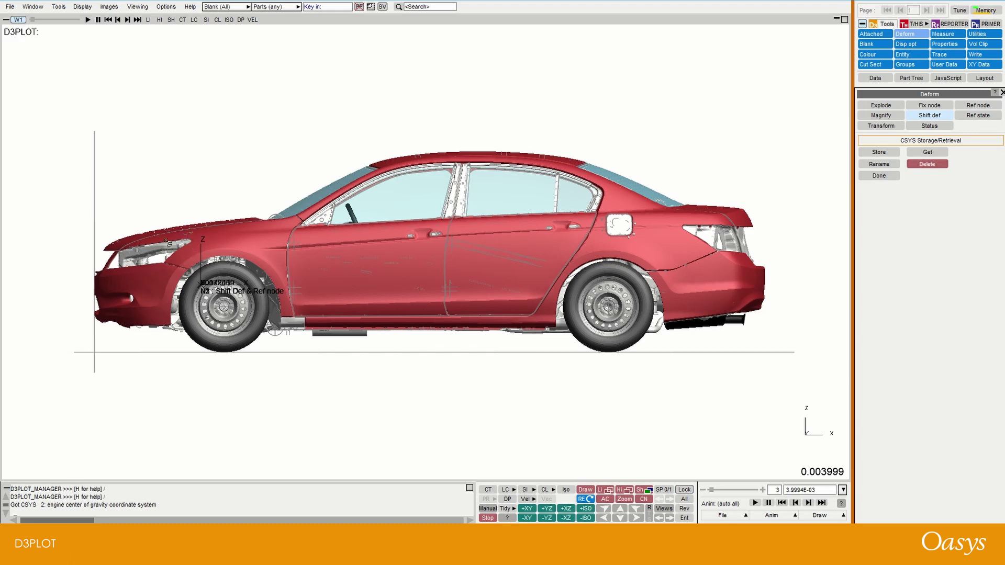
shift+drag(271, 249, 243, 444)
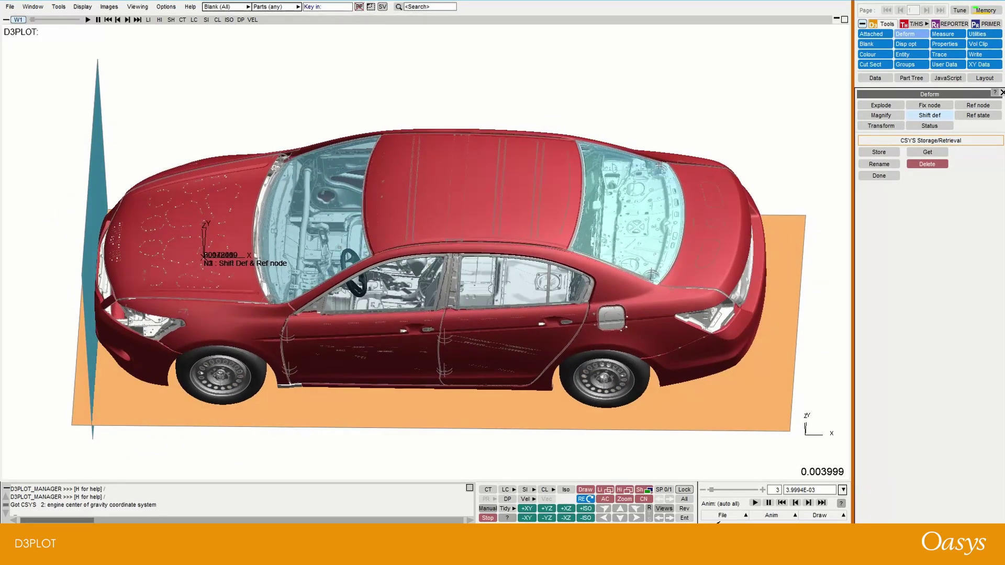
click(754, 503)
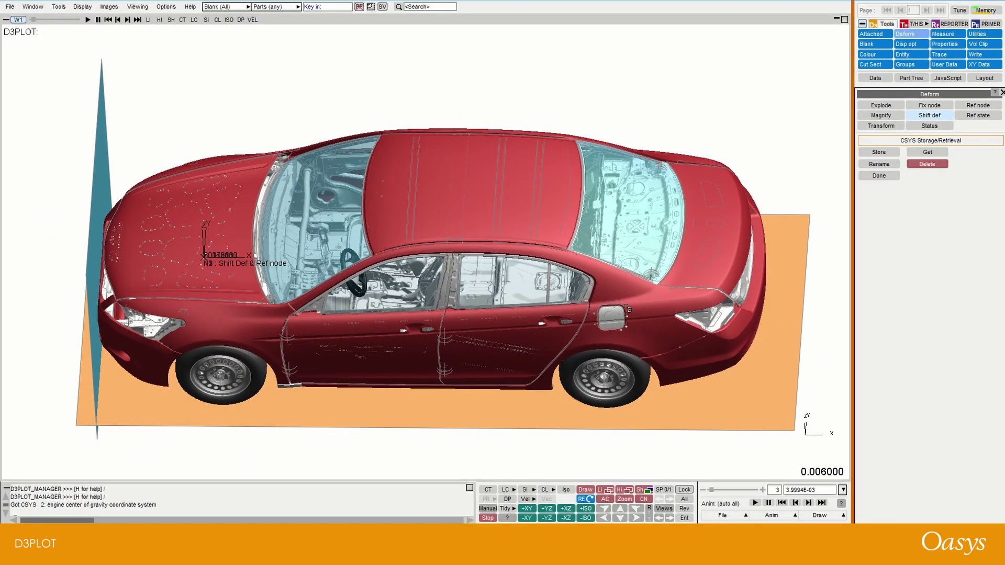